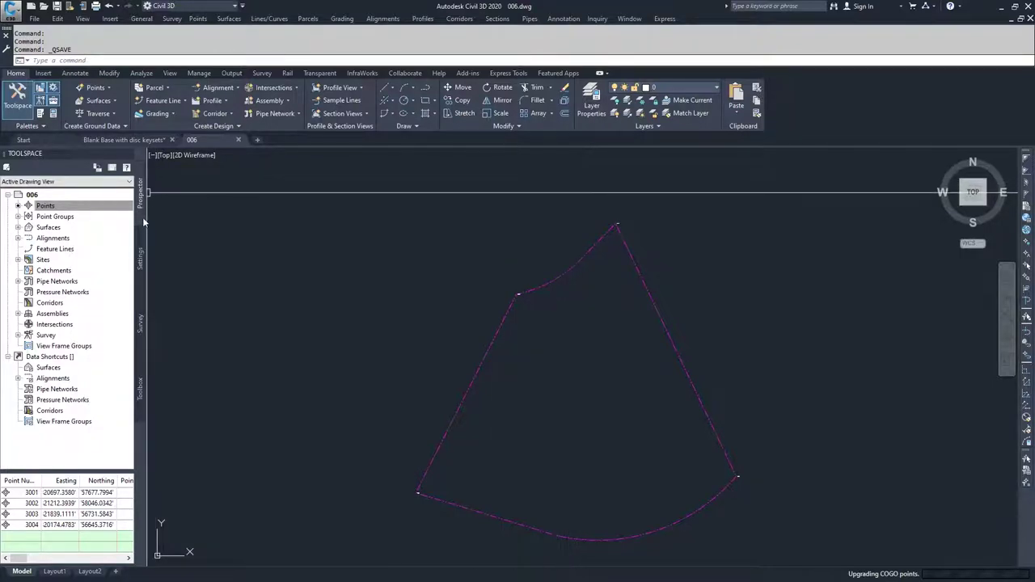
In the Settings tree, expand Point > Description Key Sets and bring up the Essentials set's options
click(141, 257)
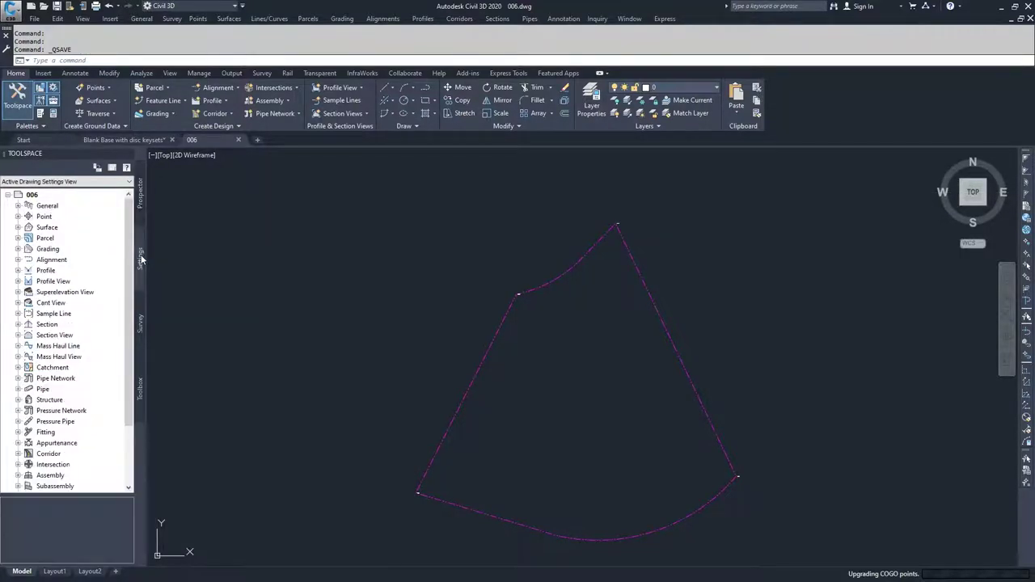
click(19, 217)
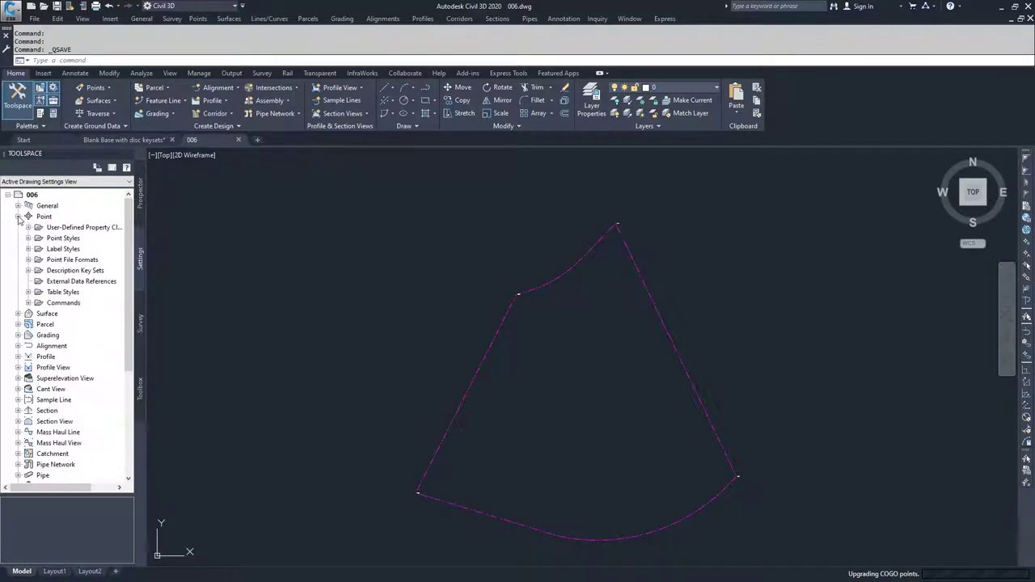
click(28, 270)
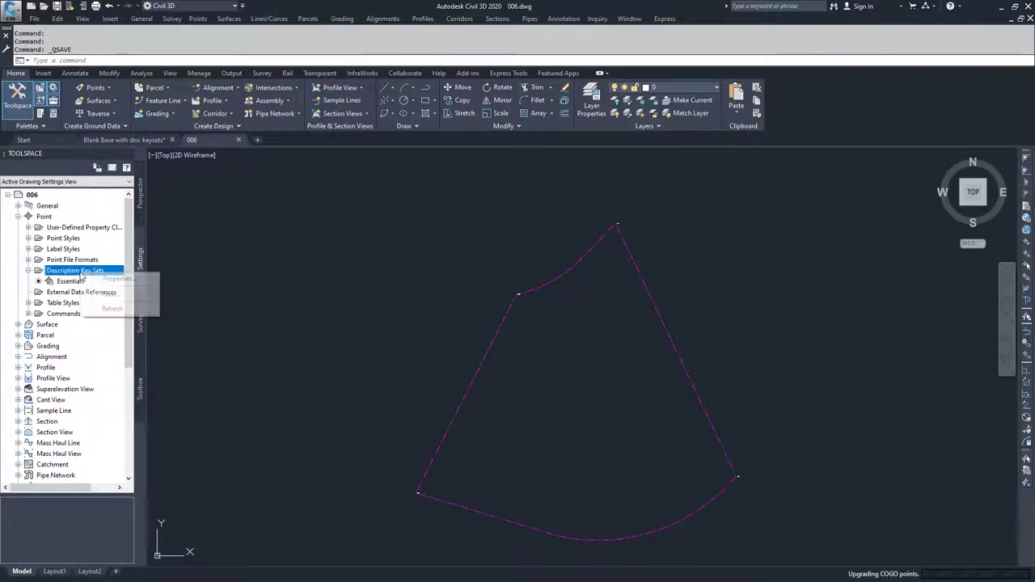
right_click(77, 273)
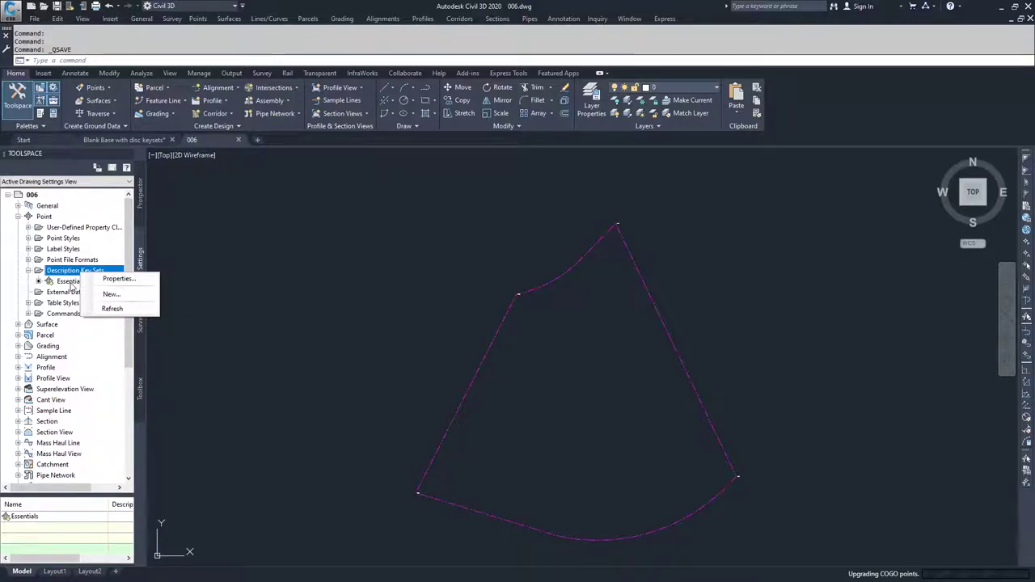
click(69, 281)
right_click(81, 282)
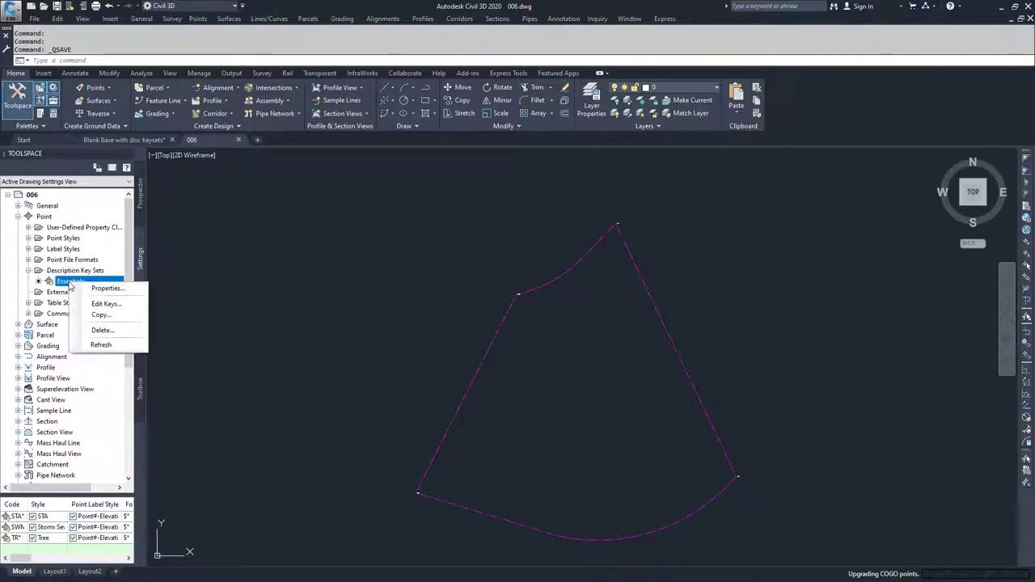
Edit the Essentials keys to view STA*, SWMH* and TR* in the DescKey Editor
click(114, 304)
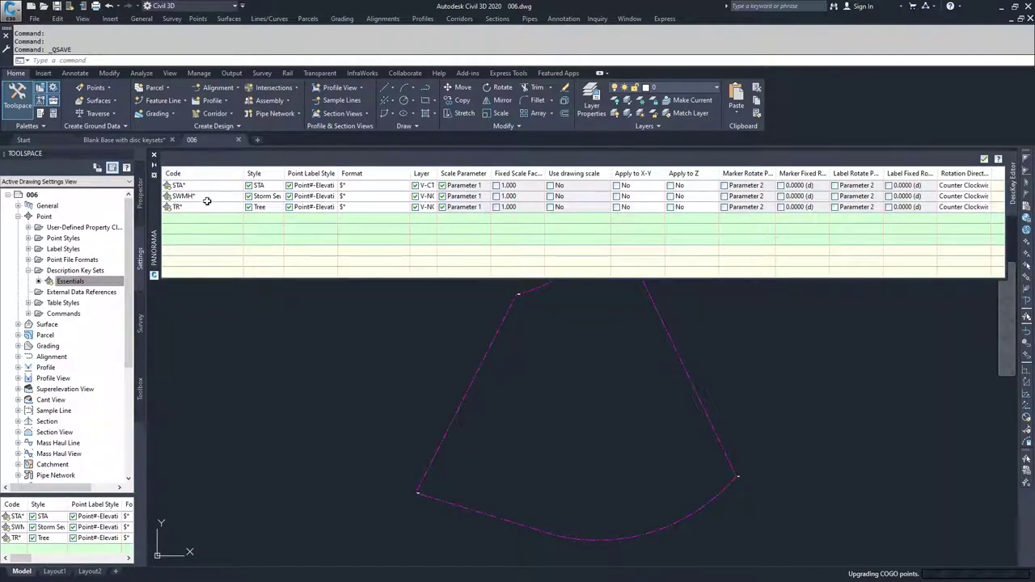
mouse_move(195, 185)
mouse_move(197, 208)
Auto-fit the DescKey Editor's Layer column so full layer names are readable
click(258, 209)
click(272, 226)
double_click(436, 173)
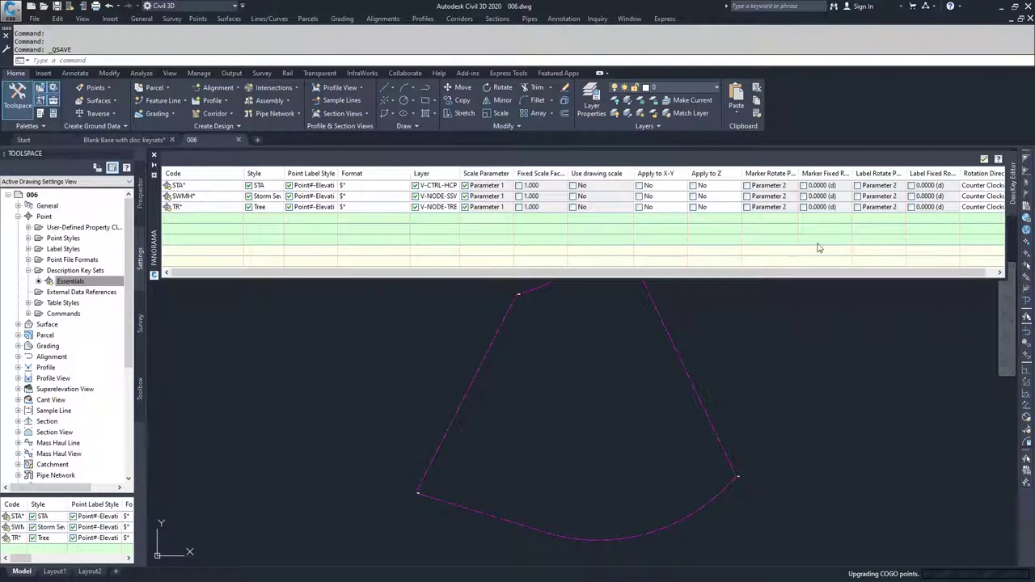
Add a new description key below TR* coded CALC* and enable its point style
mouse_move(187, 207)
right_click(181, 208)
click(213, 215)
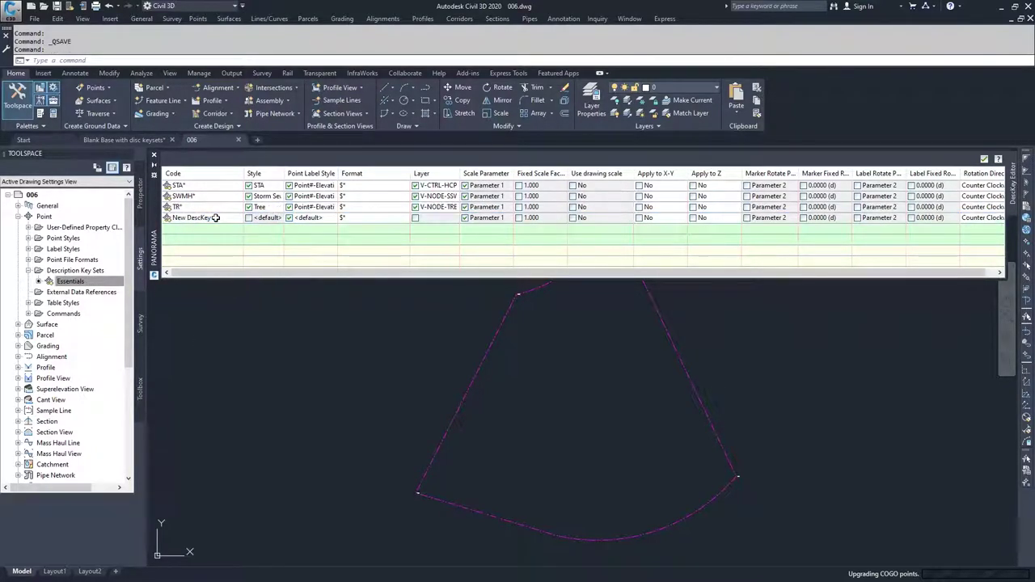
click(210, 218)
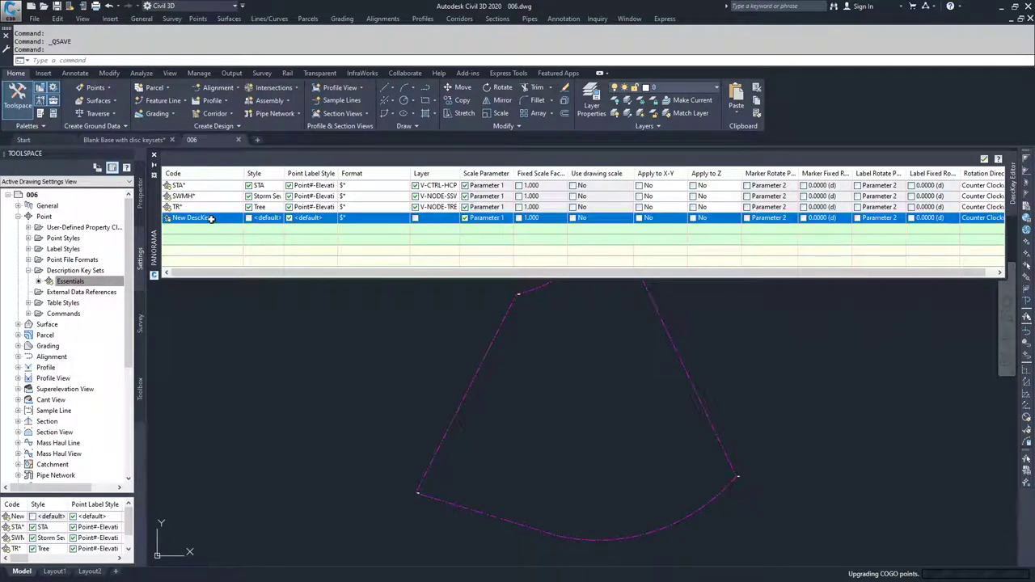
click(209, 218)
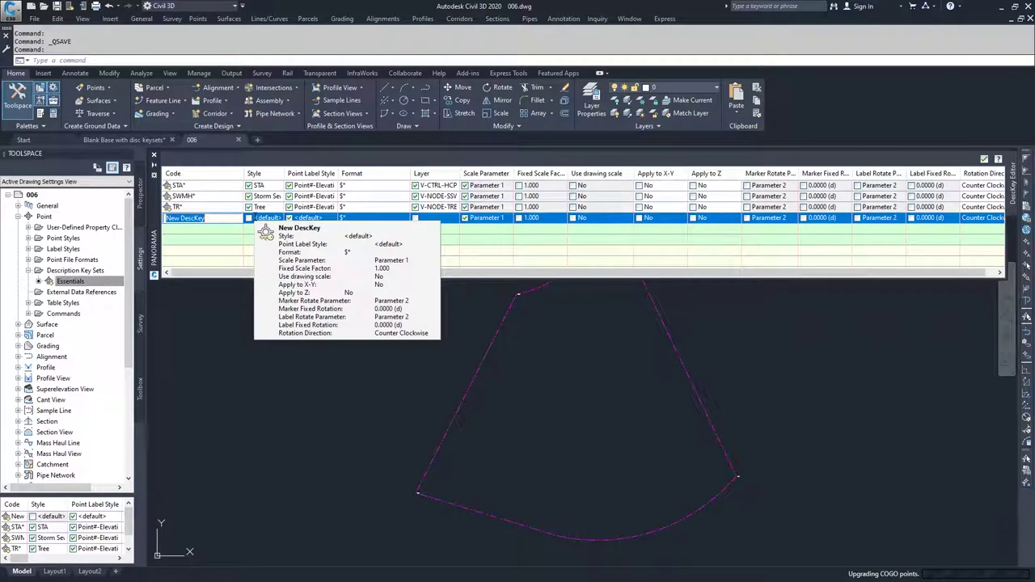
text(CALC*)
click(249, 217)
click(249, 217)
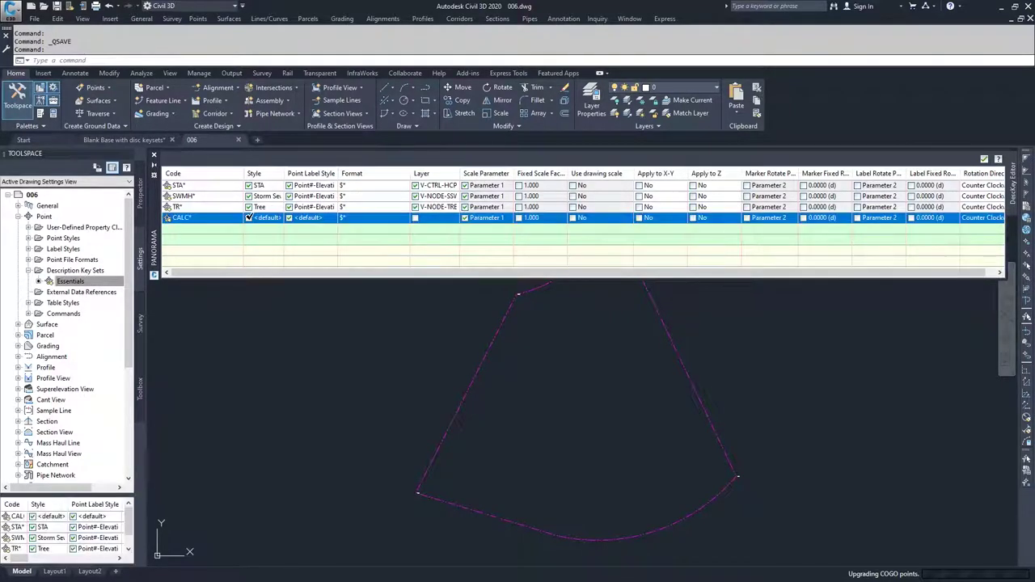
click(266, 219)
Give CALC* the Standard point style and the Description Only label style
click(509, 289)
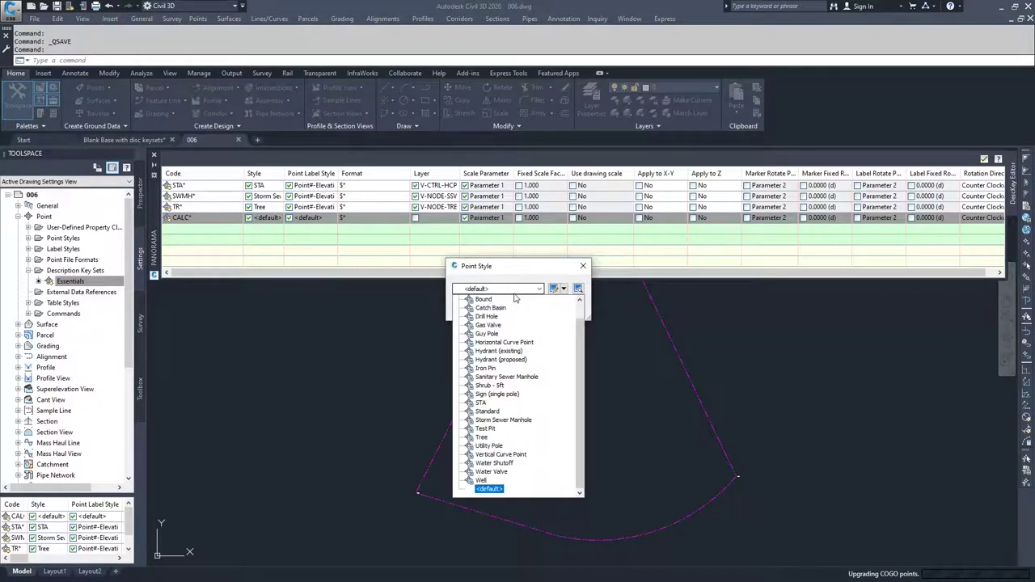
click(487, 411)
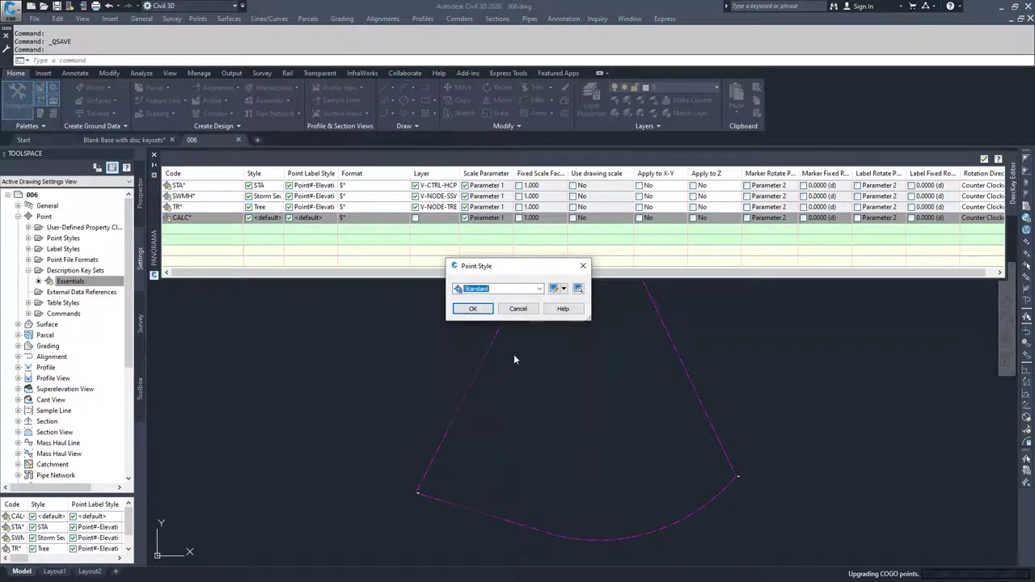
click(474, 311)
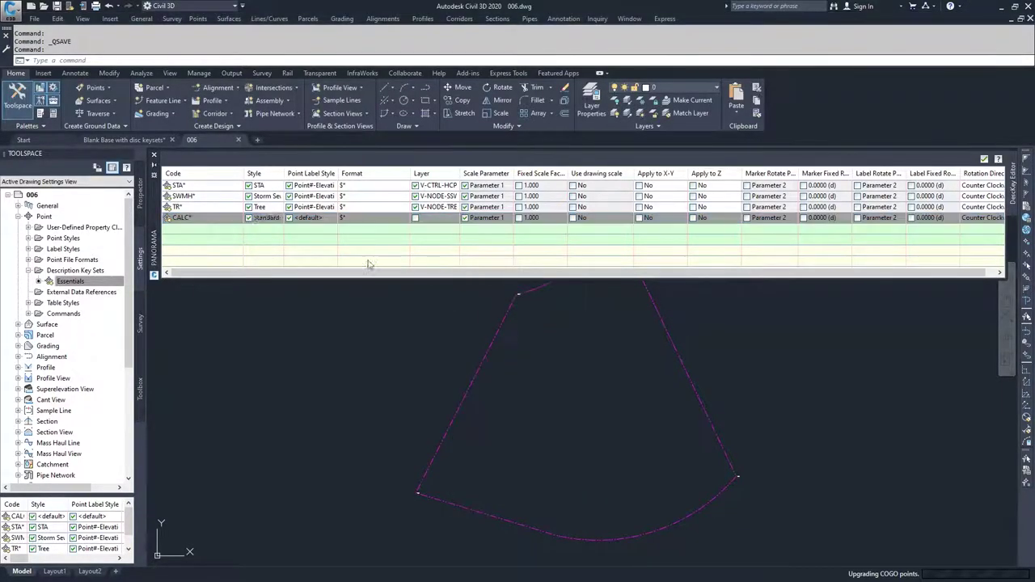
click(308, 218)
click(500, 289)
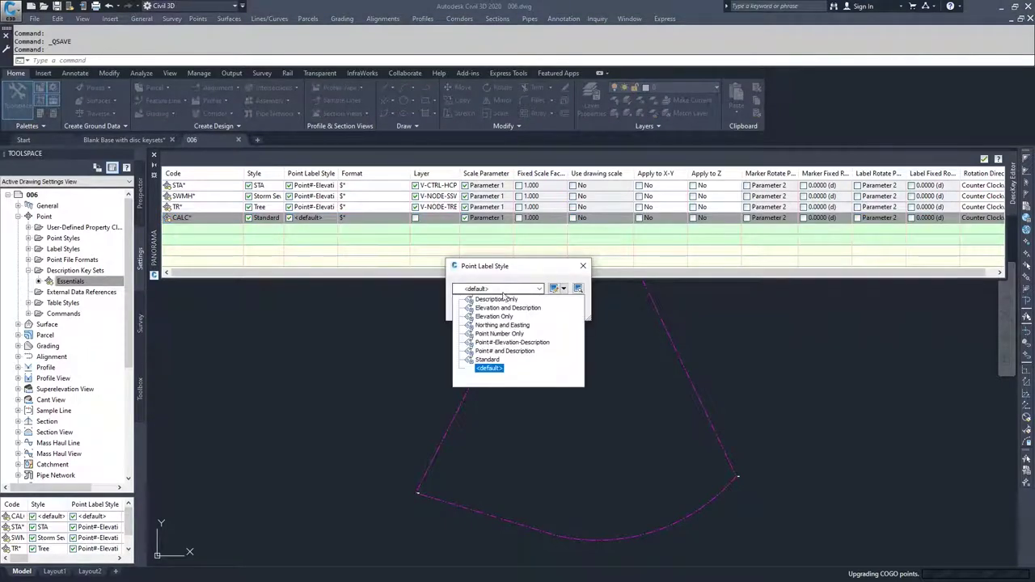
click(495, 300)
click(473, 311)
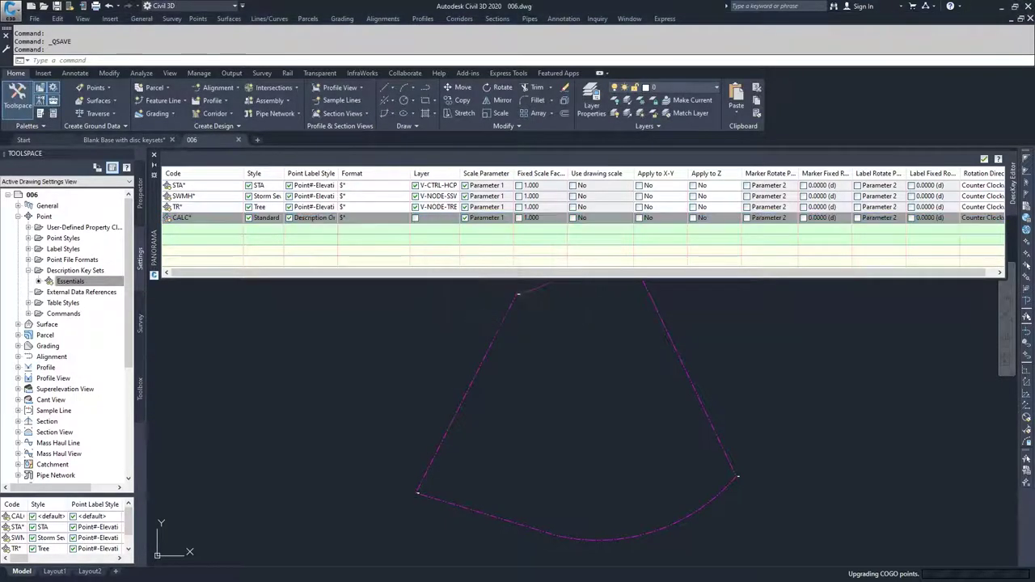
Set the CALC* format to 'SURVEY SEARCH POINT' and enable its layer setting
click(364, 217)
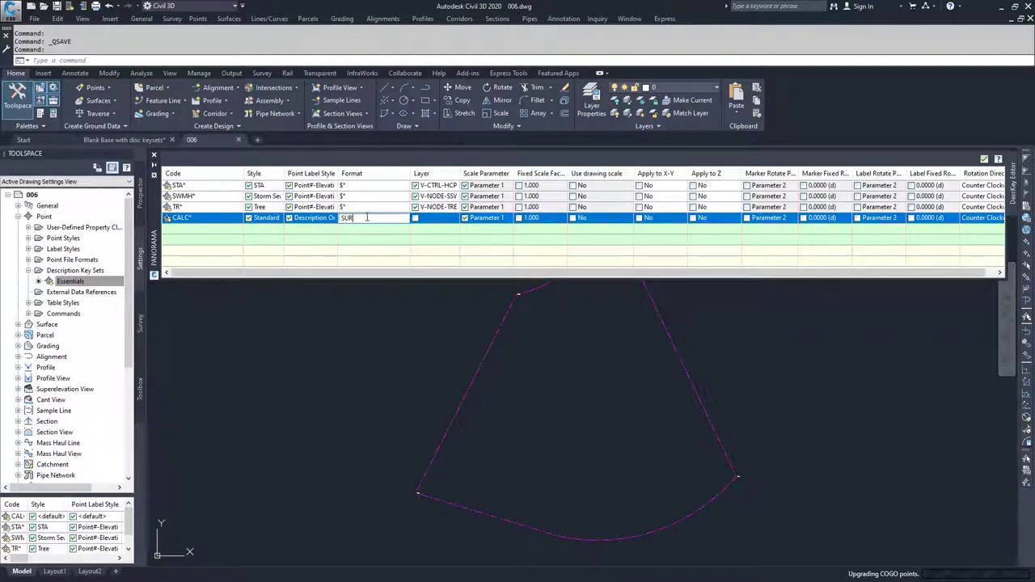
text(SURVEY SEARCH POINT)
click(415, 219)
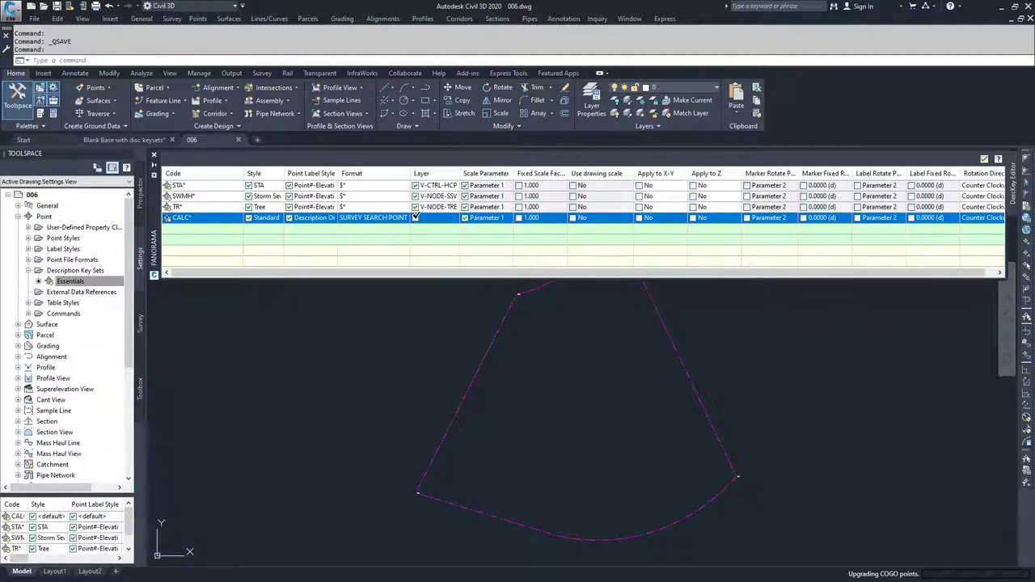
click(428, 218)
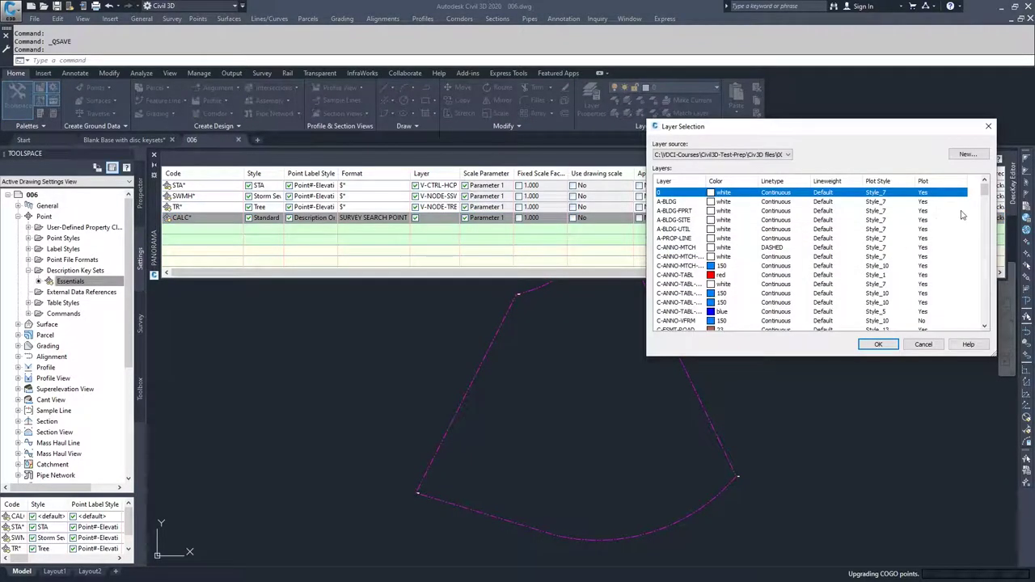
Choose layer V-NODE for the CALC* key in the Layer Selection dialog
drag(985, 192, 984, 293)
scroll(851, 294, down, 3)
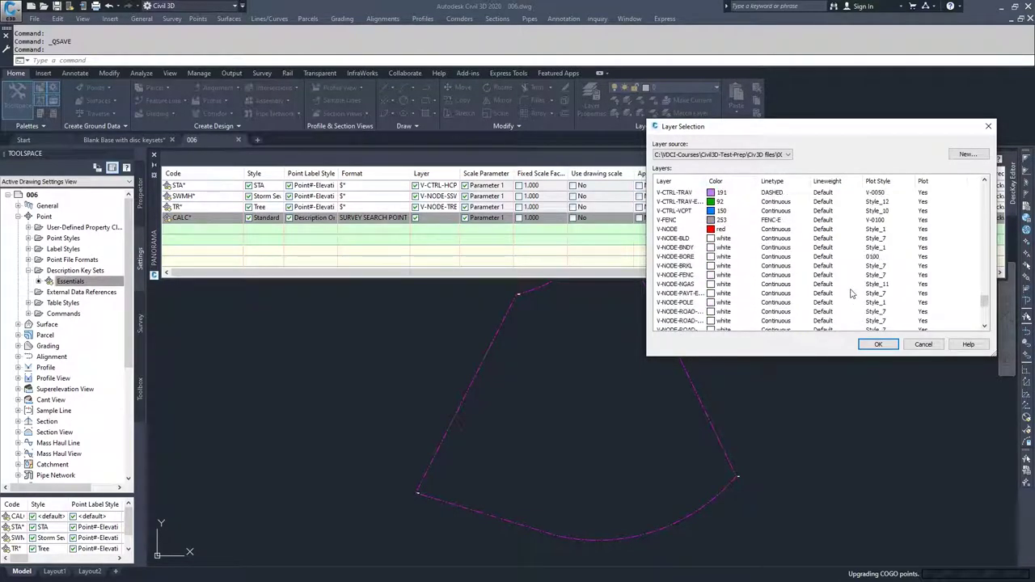
click(670, 230)
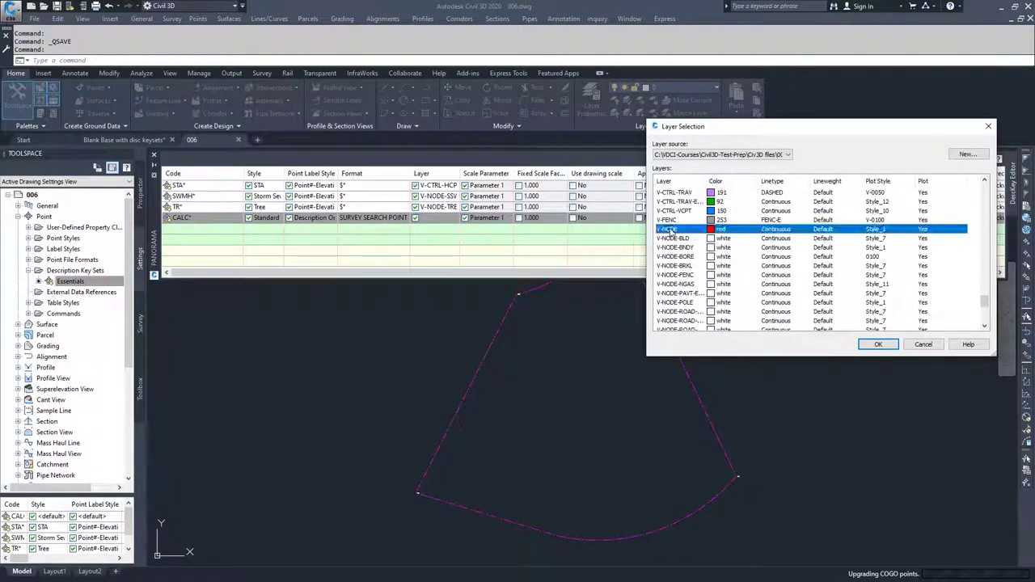
click(861, 346)
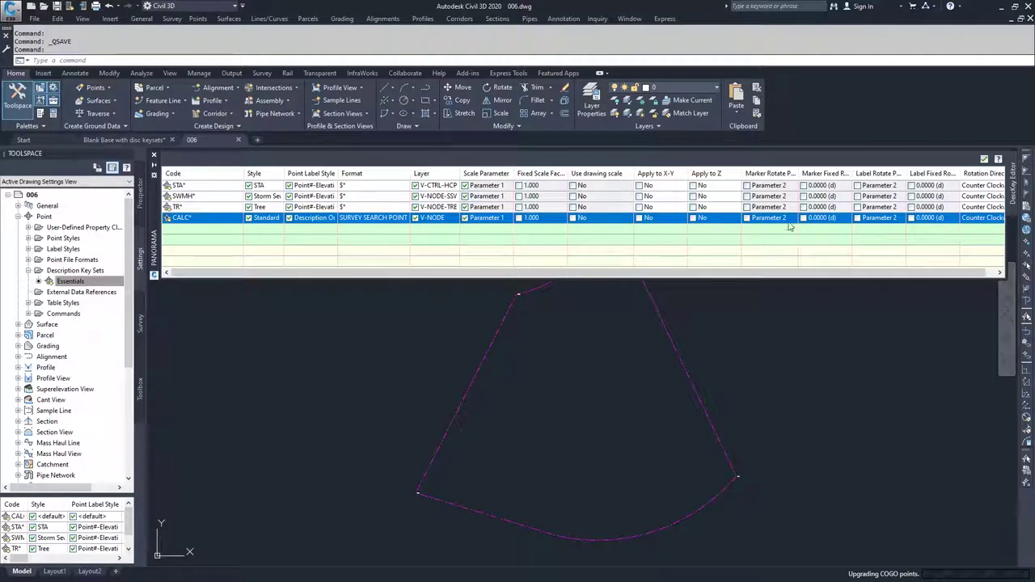
mouse_move(195, 218)
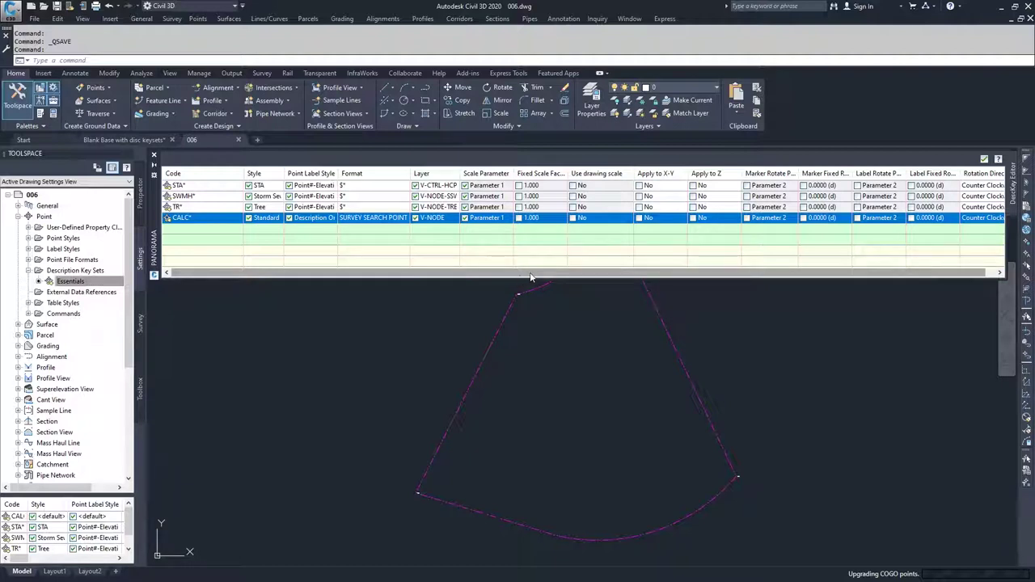
Close the key editor, switch Toolspace to Master View, and reveal Blank Base's Essentials set
click(985, 159)
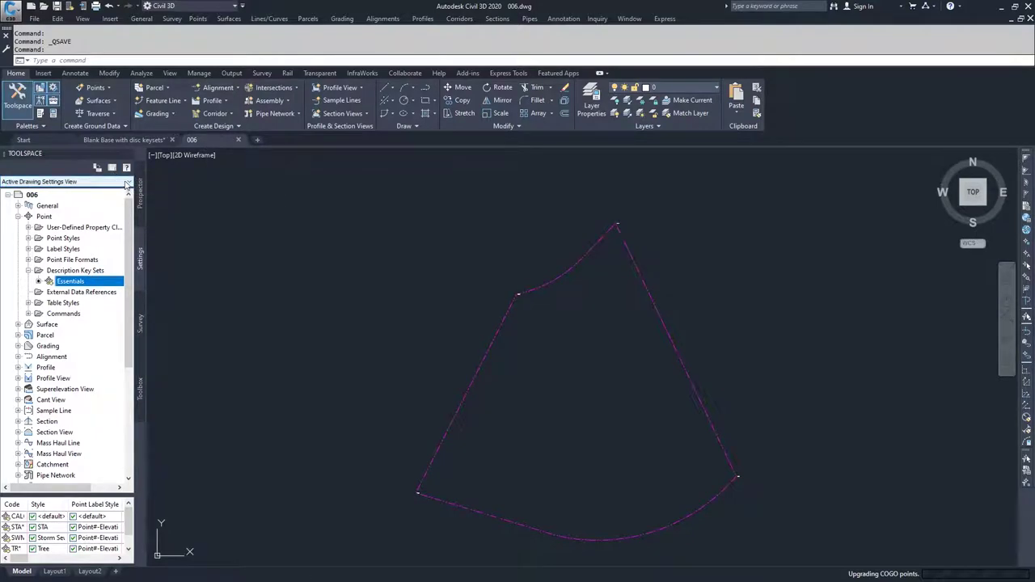
click(128, 183)
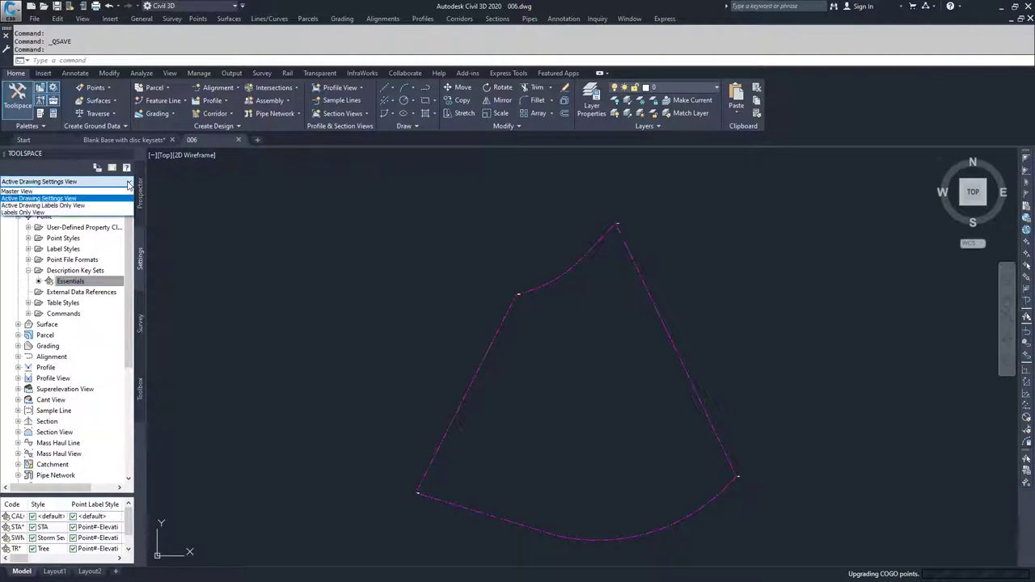
click(32, 192)
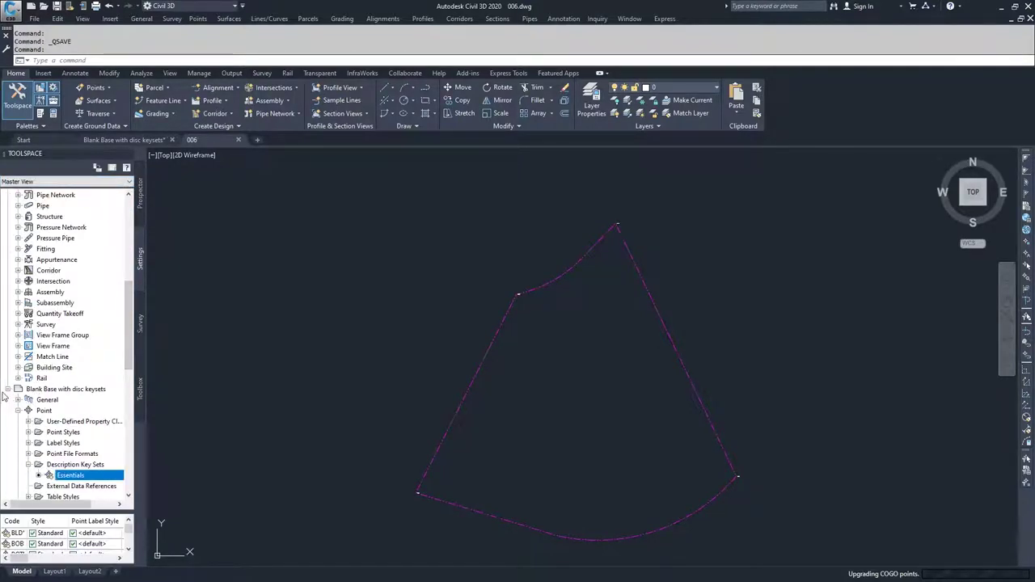
scroll(129, 344, up, 1)
scroll(129, 343, up, 8)
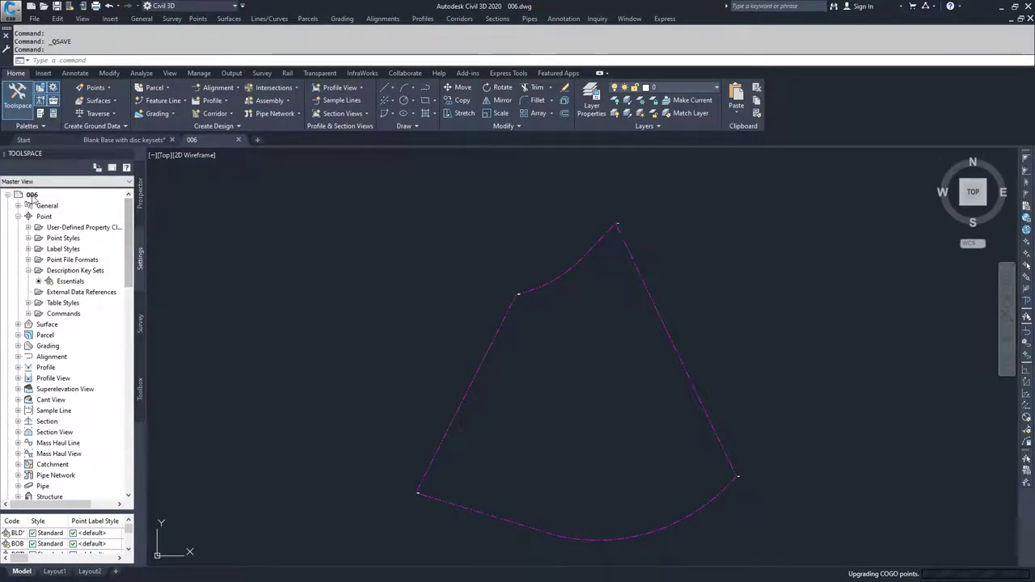
drag(124, 212, 121, 343)
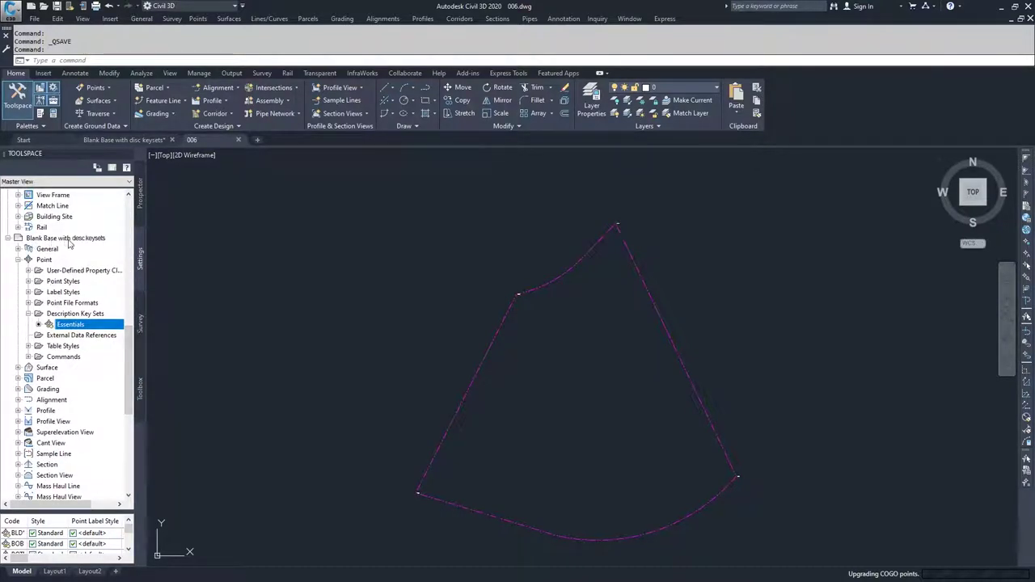
Review Blank Base's Essentials keys, confirming CALC* gives SURVEY SEARCH POINT on V-NODE
right_click(63, 326)
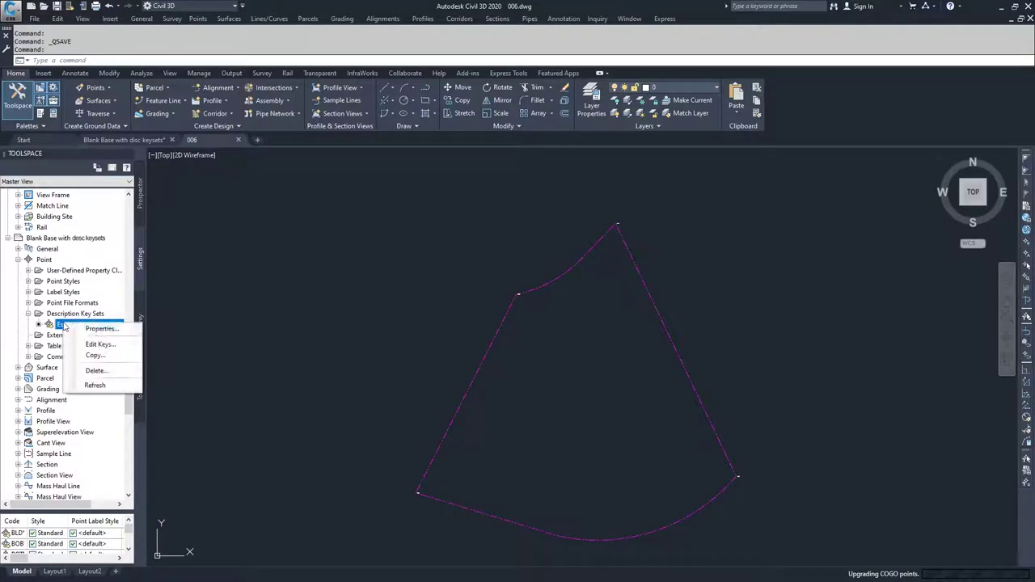
click(97, 345)
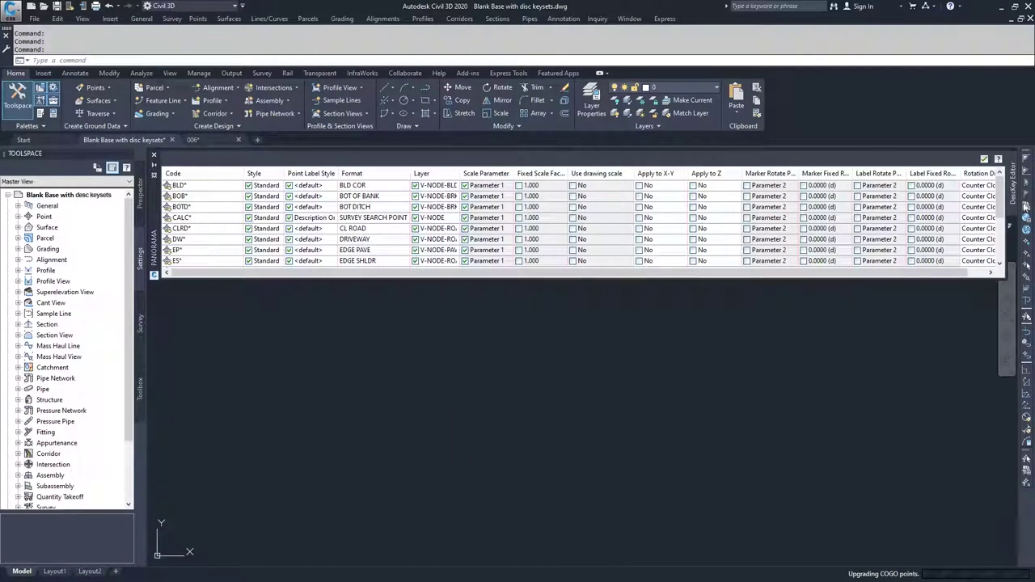
drag(1009, 207, 999, 185)
click(984, 159)
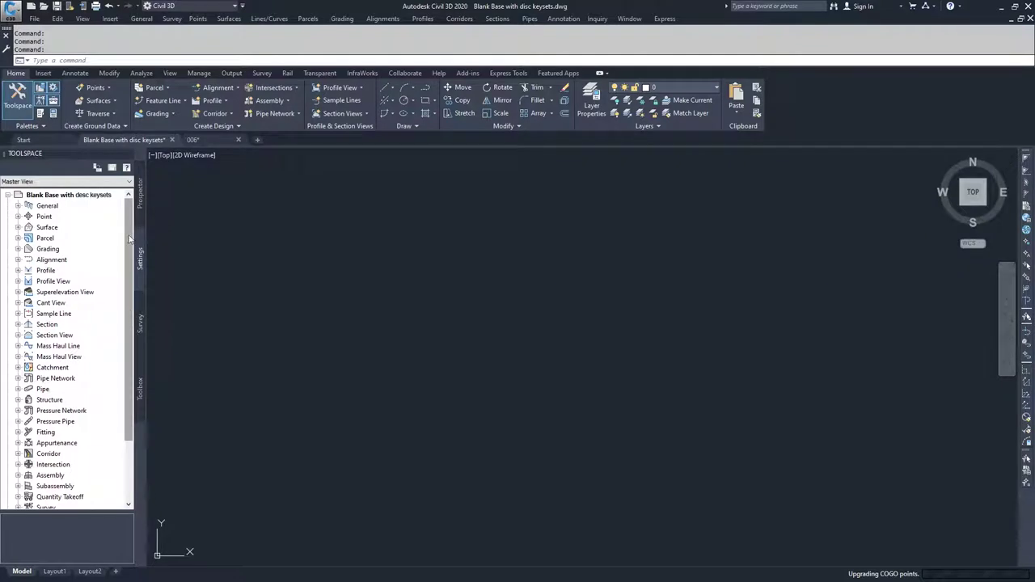
Expand Point > Description Key Sets and select the Essentials key set
click(18, 216)
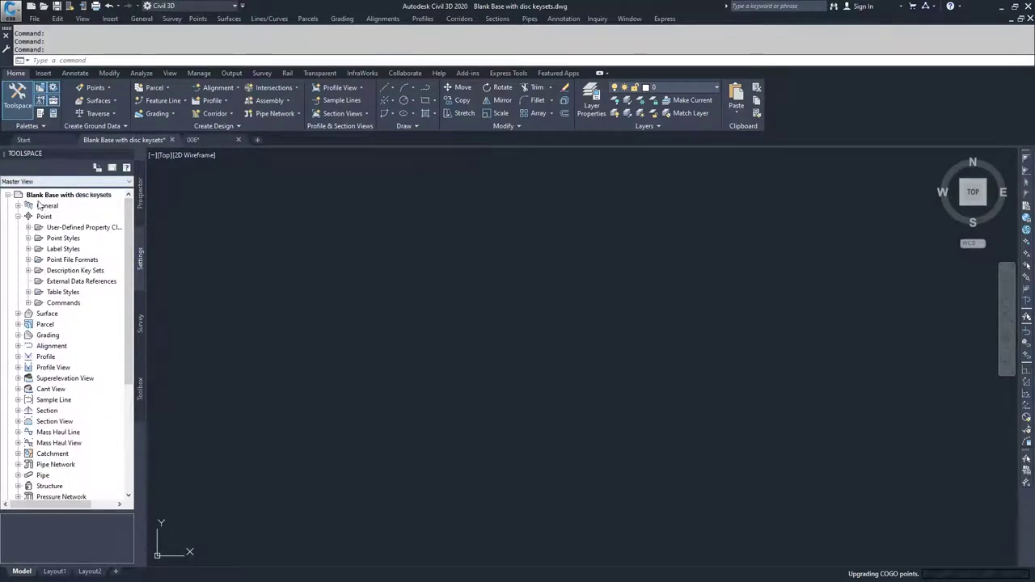
click(29, 271)
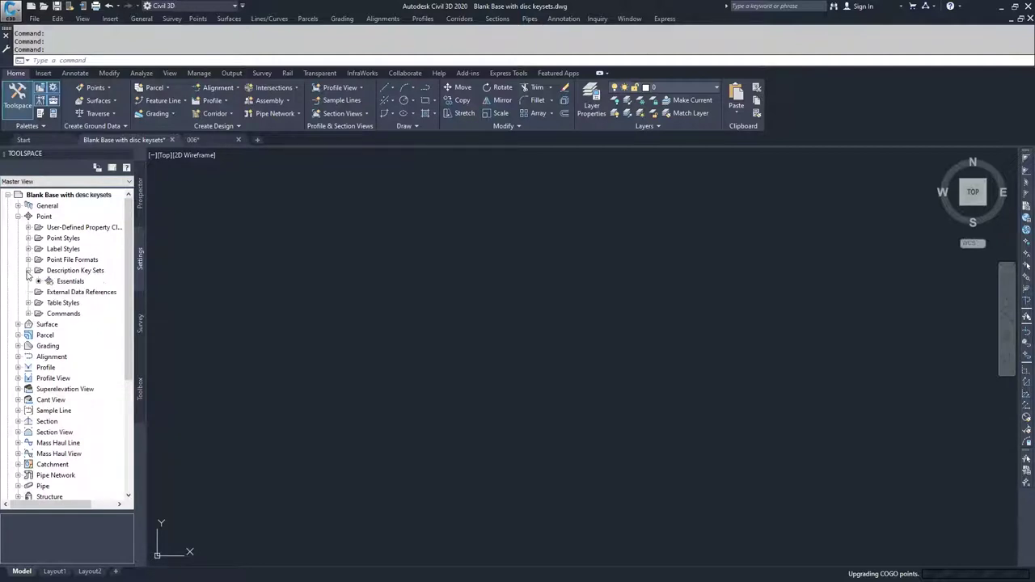
click(71, 282)
Copy Essentials onto drawing 006, overwriting its existing set, then return to drawing 006
mouse_move(71, 282)
mouse_down()
mouse_move(61, 495)
mouse_move(20, 493)
mouse_move(6, 489)
mouse_move(50, 485)
mouse_move(61, 374)
mouse_move(62, 264)
mouse_move(50, 229)
mouse_move(23, 218)
mouse_move(69, 274)
mouse_up()
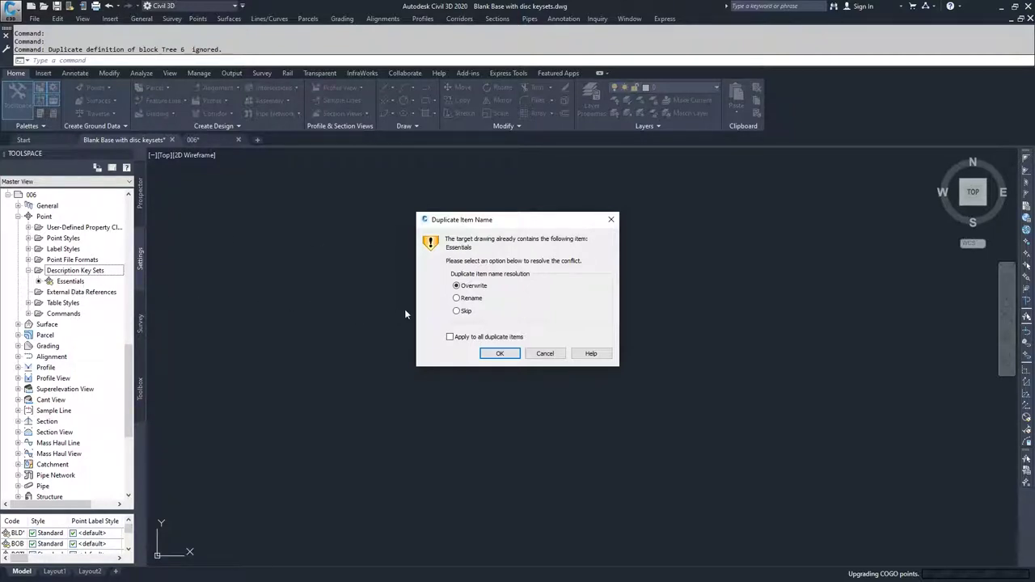
click(500, 353)
click(199, 140)
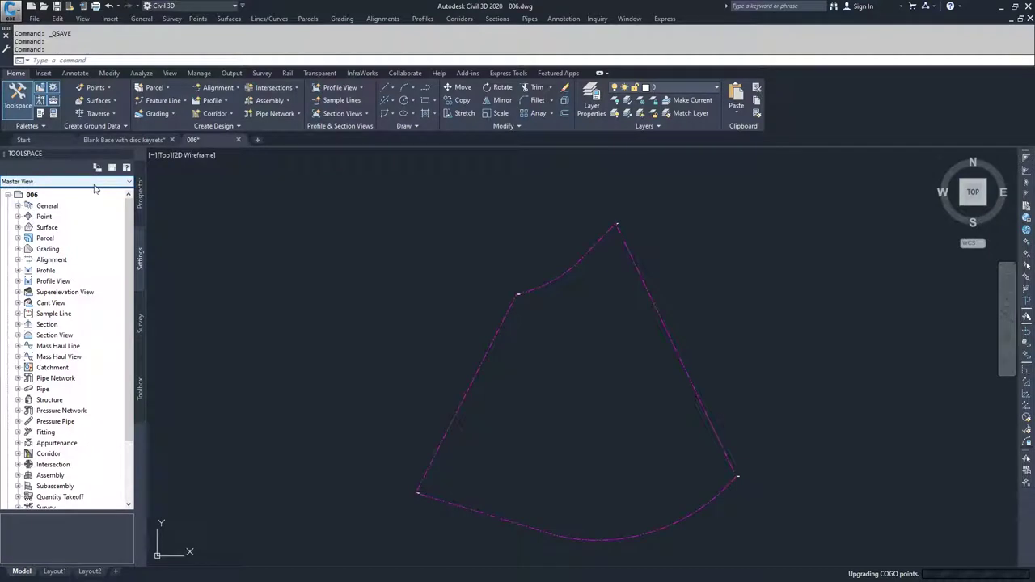
Switch to Active Drawing Settings View and verify 006's Essentials keys include CALC* on V-NODE
click(93, 184)
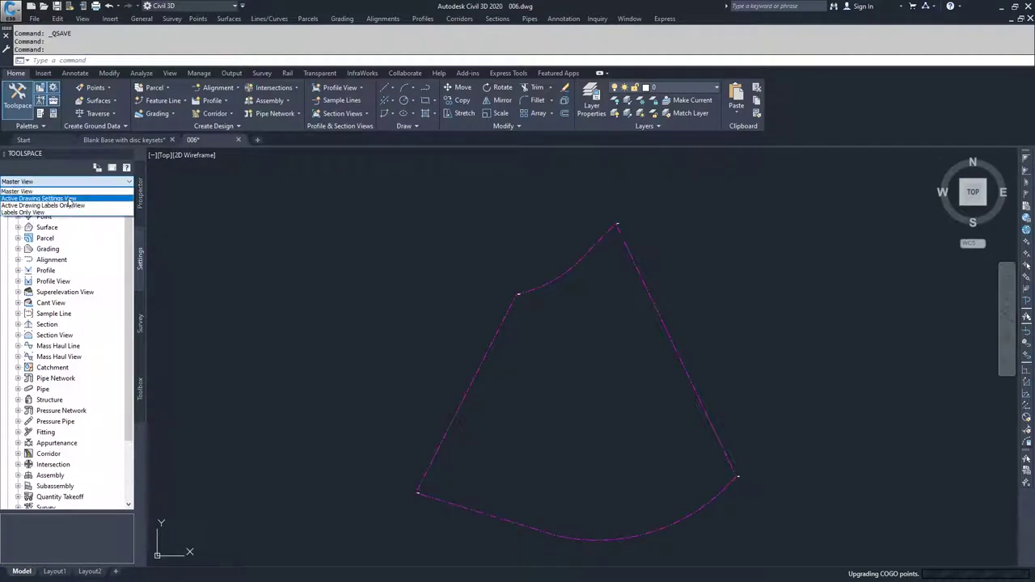
click(70, 200)
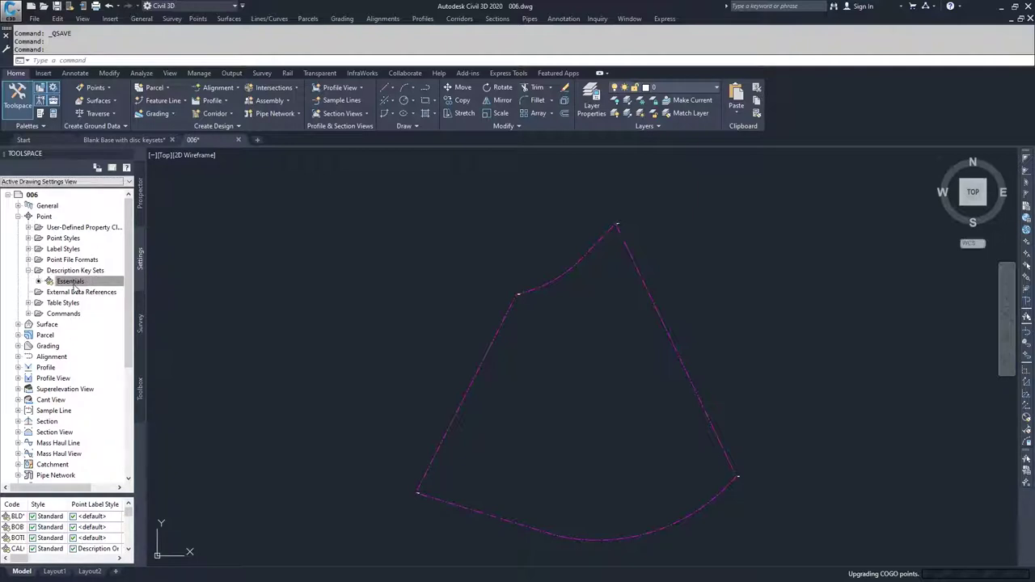
right_click(75, 283)
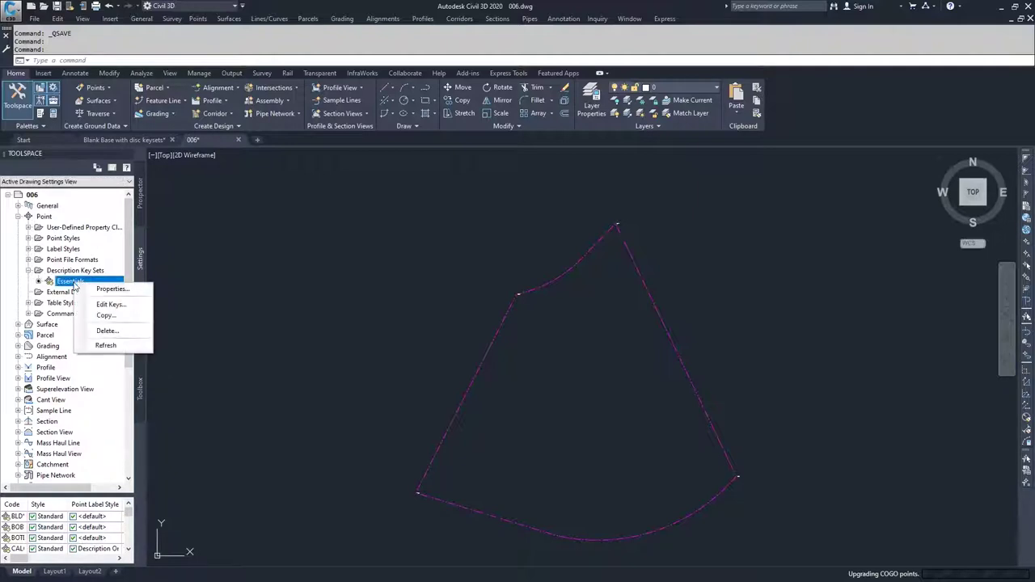
click(111, 305)
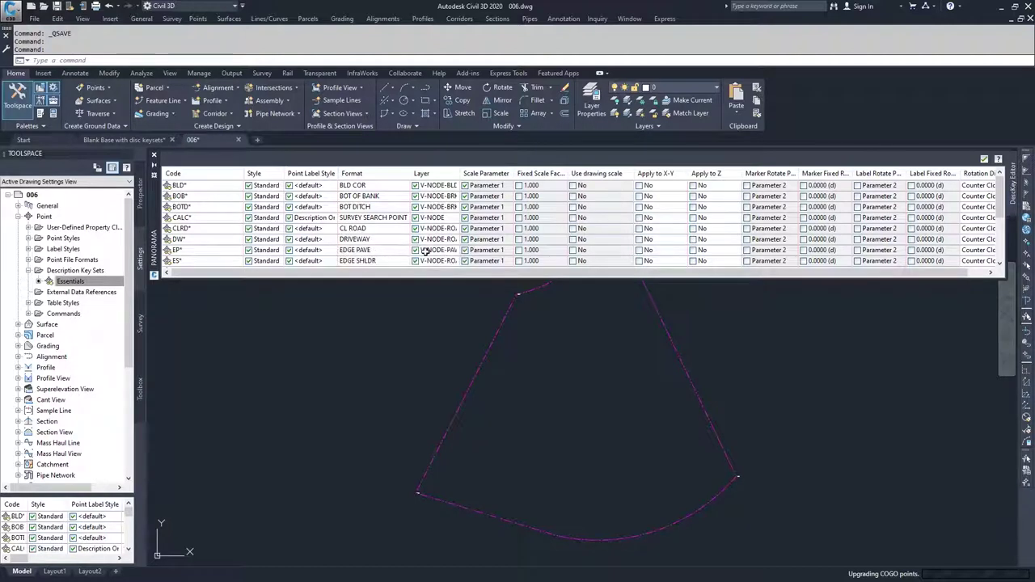
click(984, 159)
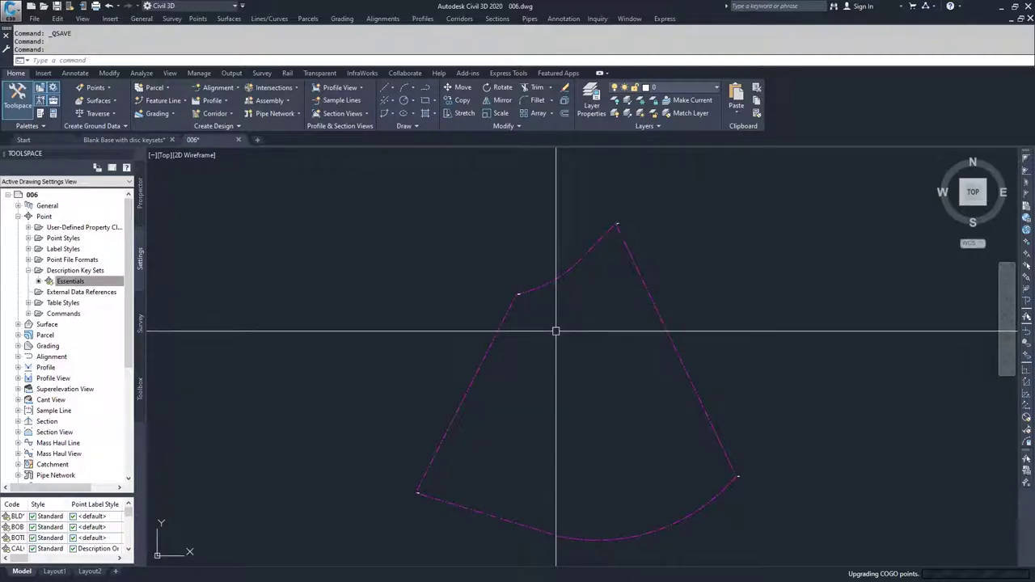
Switch Toolspace to Prospector to list drawing 006's Points, Point Groups and Surfaces
mouse_move(562, 330)
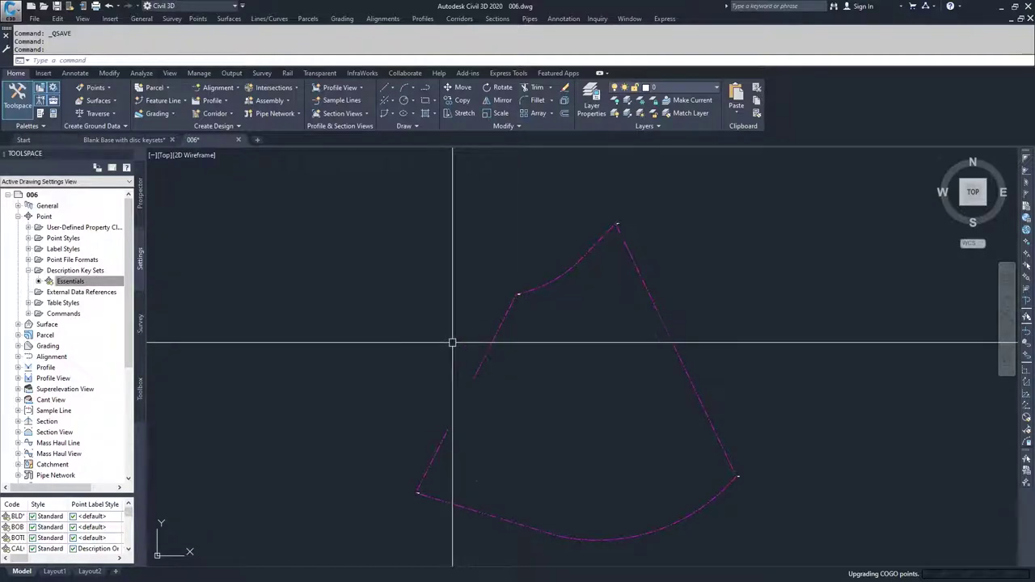
click(141, 204)
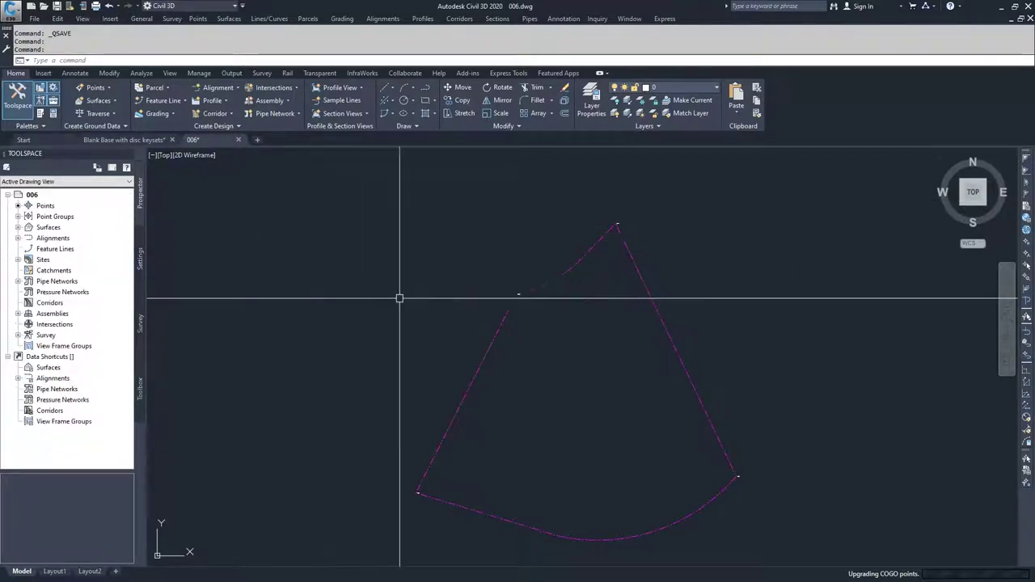
Select every COGO point in drawing 006 and apply description keys to label them SURVEY SEARCH POINT
click(45, 207)
right_click(44, 208)
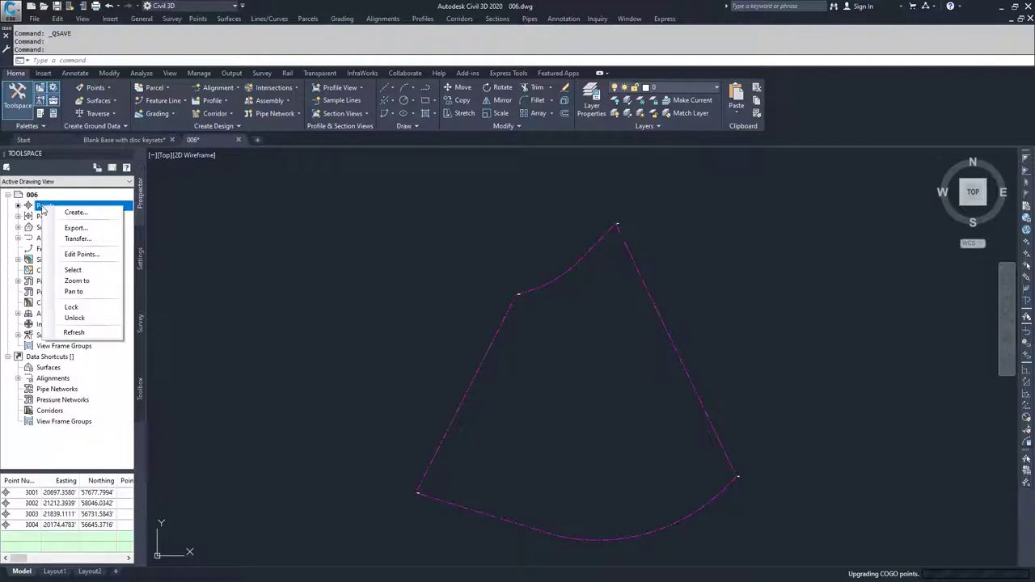
click(76, 274)
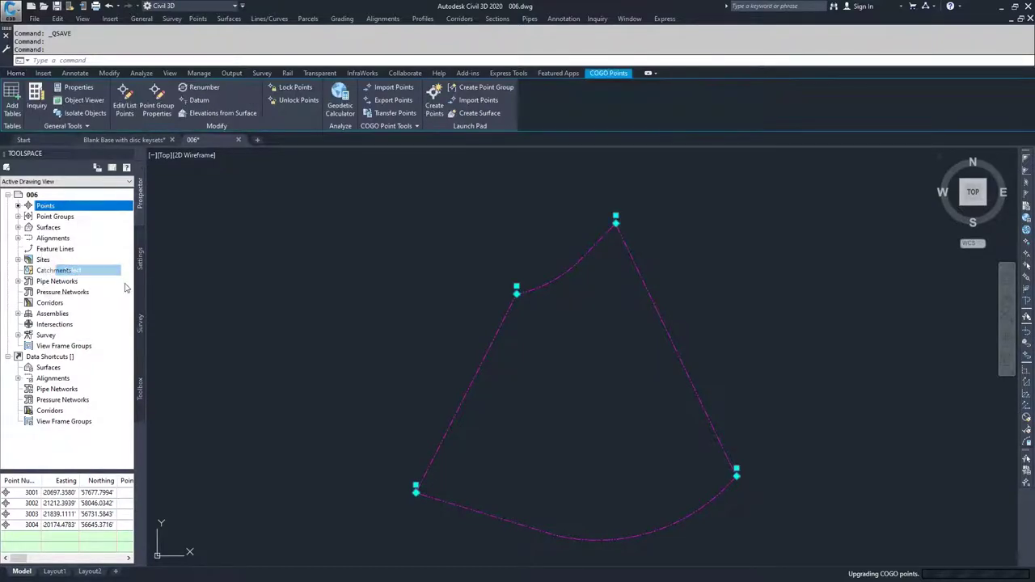
right_click(575, 338)
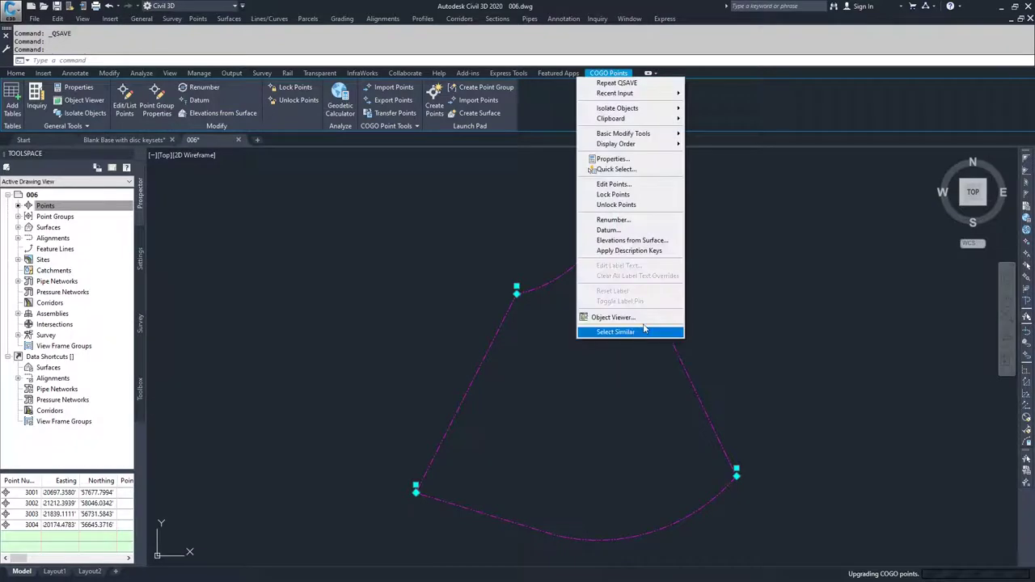
click(641, 251)
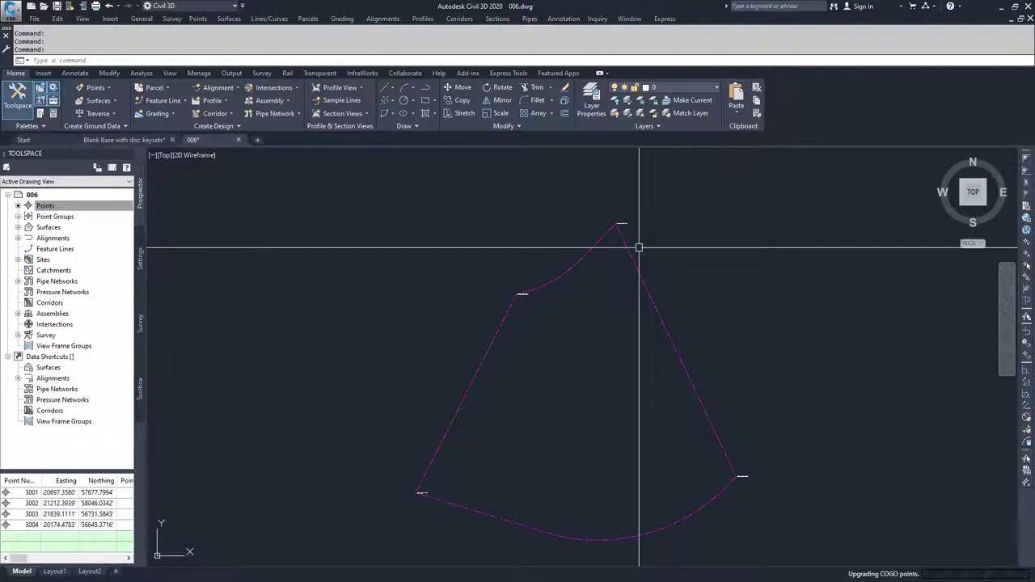
scroll(525, 287, up, 5)
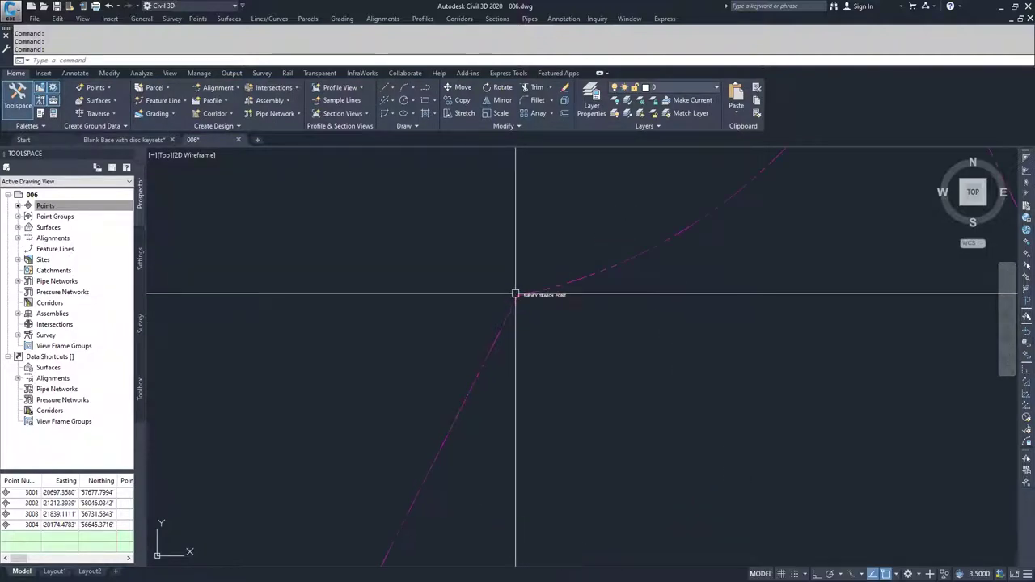